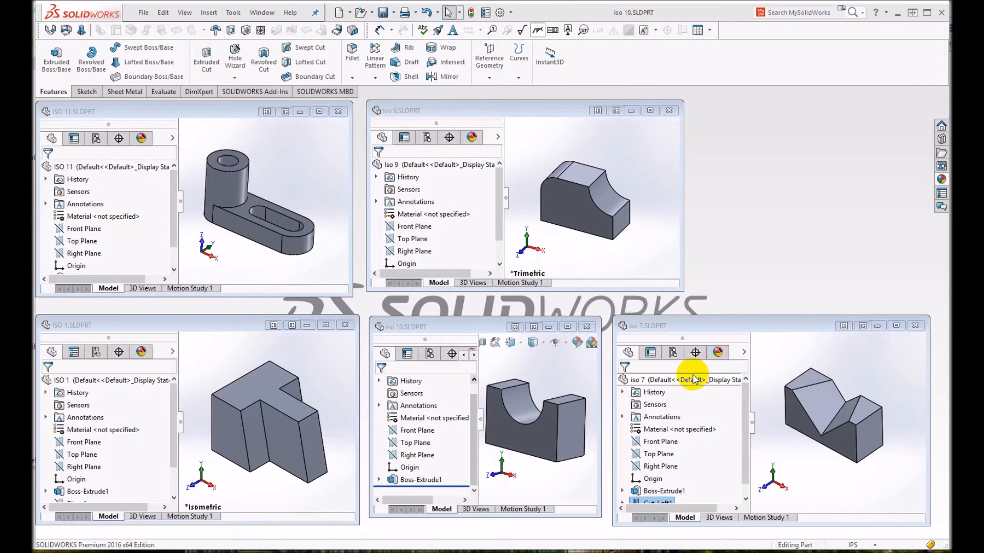
# - Create a new assembly document while the five part files stay open
pyautogui.moveTo(600, 384); pyautogui.dragTo(606, 383)
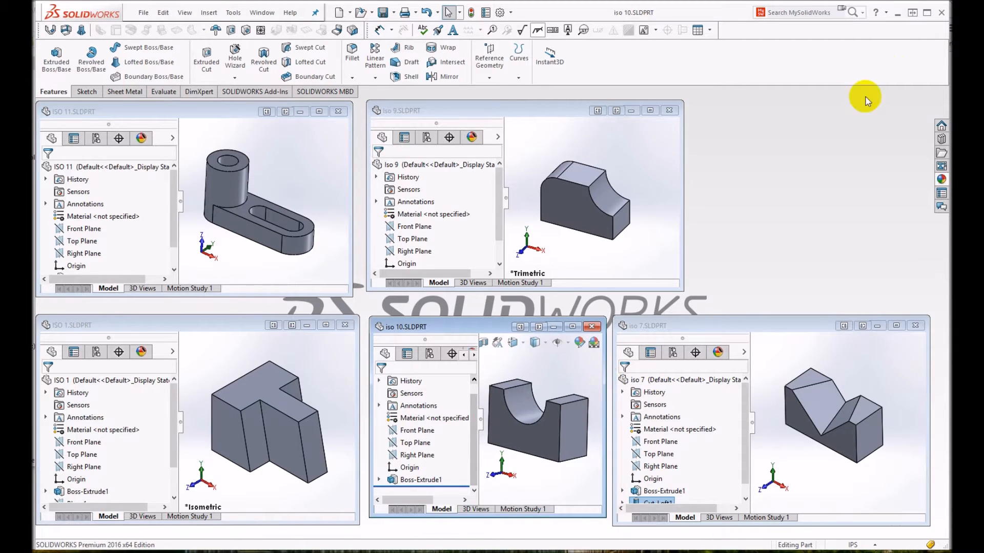
pyautogui.click(144, 12)
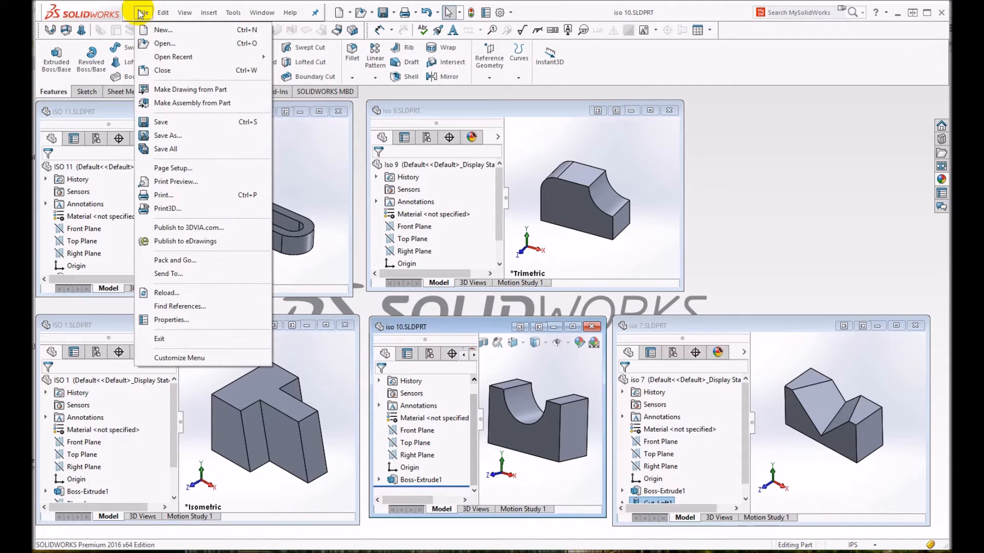
pyautogui.click(160, 31)
pyautogui.click(436, 241)
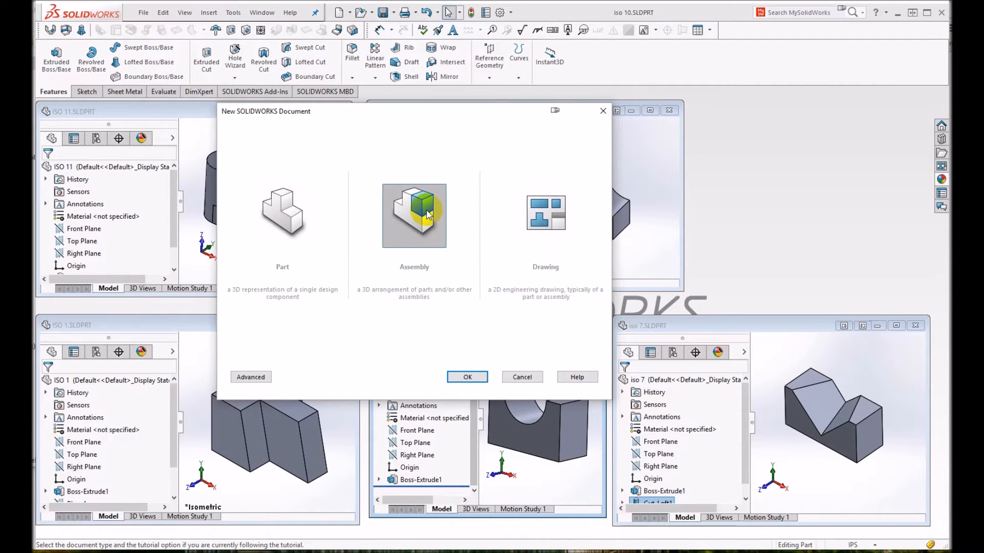
pyautogui.click(465, 377)
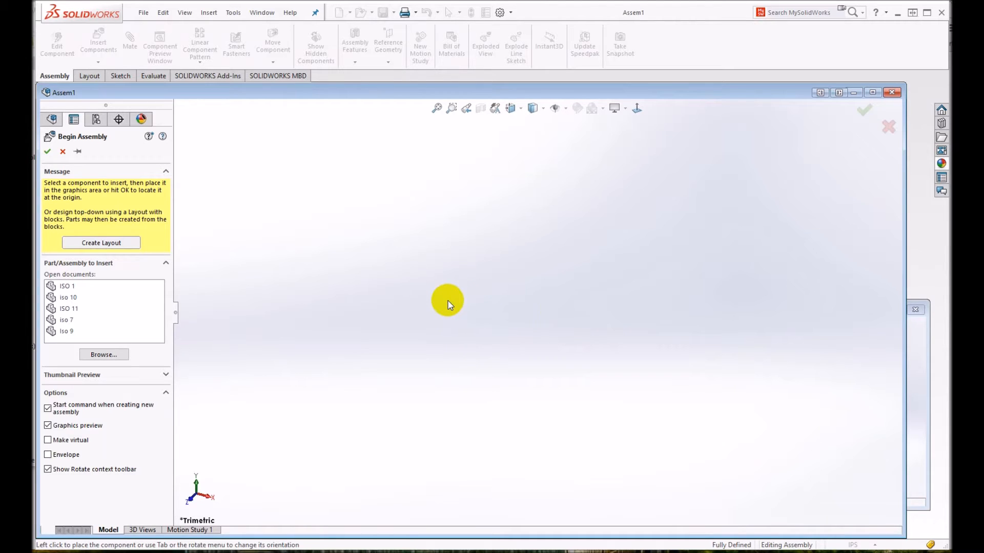
# - Insert the open parts ISO 1, iso 10, ISO 11, iso 7 and Iso 9, placing the other four spaced around ISO 1
pyautogui.click(64, 287)
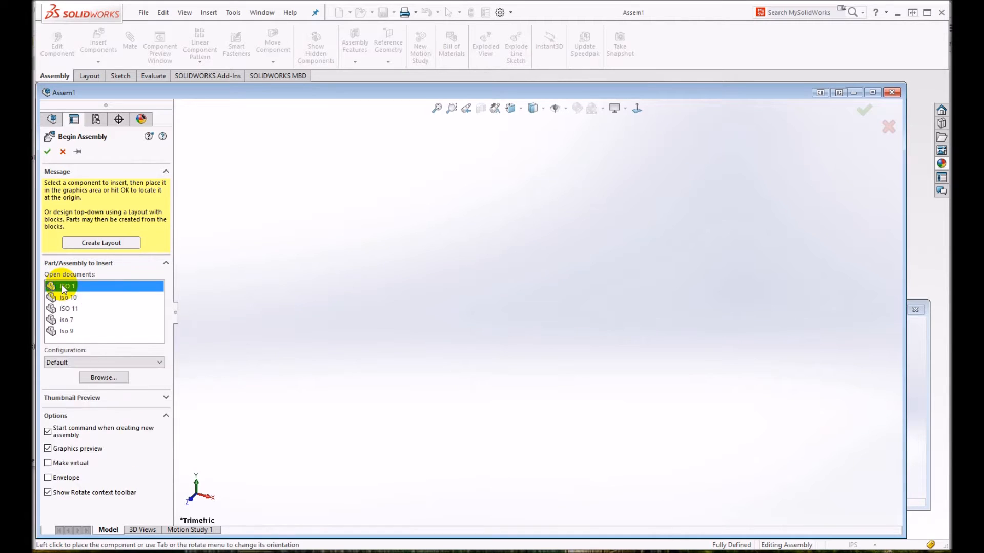
pyautogui.keyDown('shift'); pyautogui.click(62, 332); pyautogui.keyUp('shift')
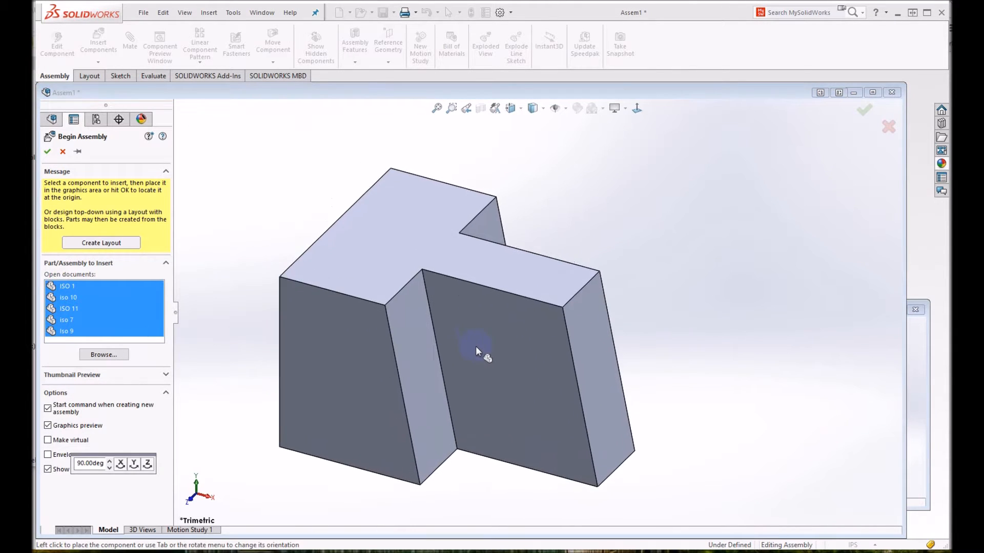
pyautogui.scroll(5, 479, 346)
pyautogui.click(505, 308)
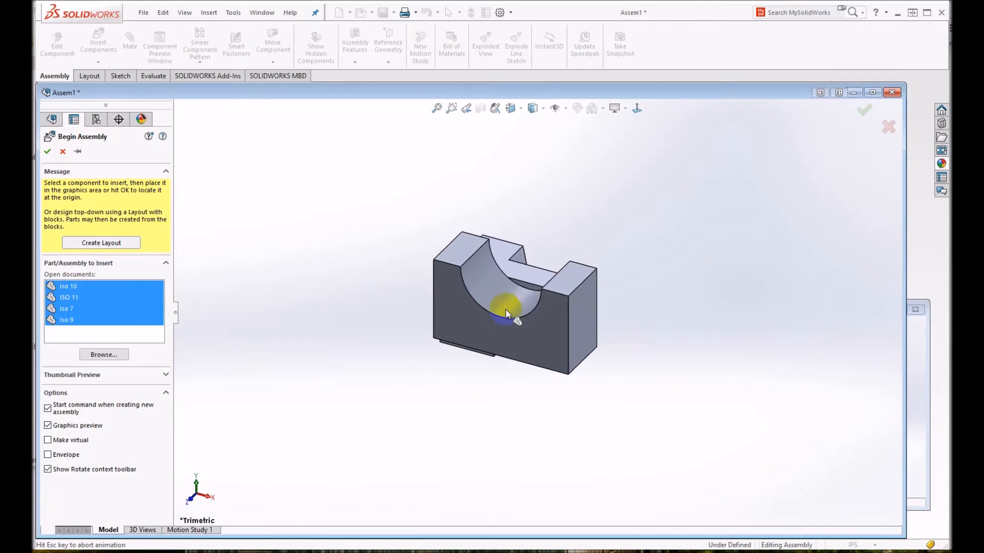
pyautogui.click(325, 230)
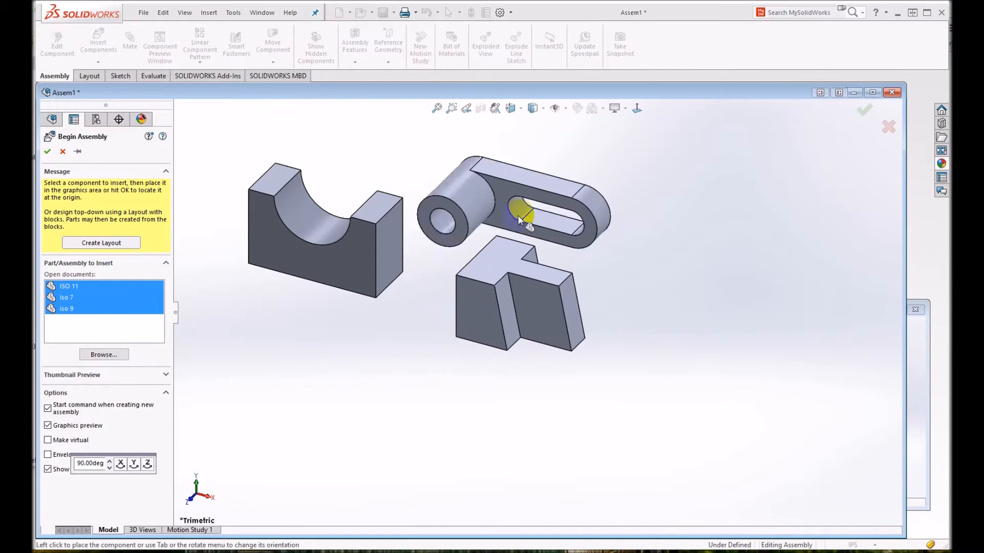
pyautogui.click(694, 226)
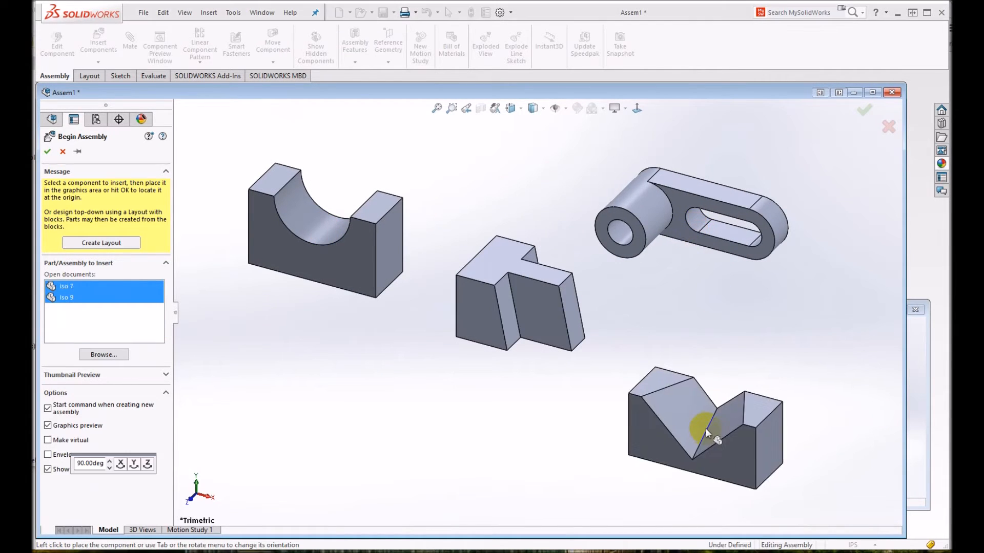
pyautogui.click(703, 429)
pyautogui.click(346, 433)
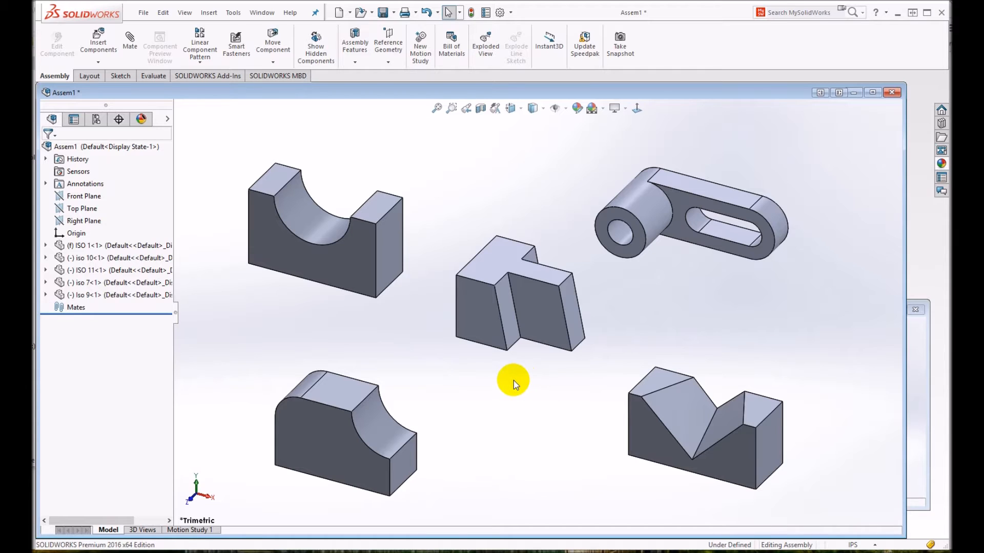
# - Move iso 10, Iso 9, iso 7 and ISO 11 slightly in the assembly, and try to move the fixed ISO 1
pyautogui.click(354, 267)
pyautogui.moveTo(355, 268); pyautogui.dragTo(371, 268)
pyautogui.moveTo(338, 437)
pyautogui.mouseDown()
pyautogui.moveTo(321, 414)
pyautogui.moveTo(342, 428)
pyautogui.mouseUp()
pyautogui.moveTo(661, 445); pyautogui.dragTo(632, 459)
pyautogui.moveTo(683, 201)
pyautogui.mouseDown()
pyautogui.moveTo(694, 191)
pyautogui.moveTo(693, 199)
pyautogui.mouseUp()
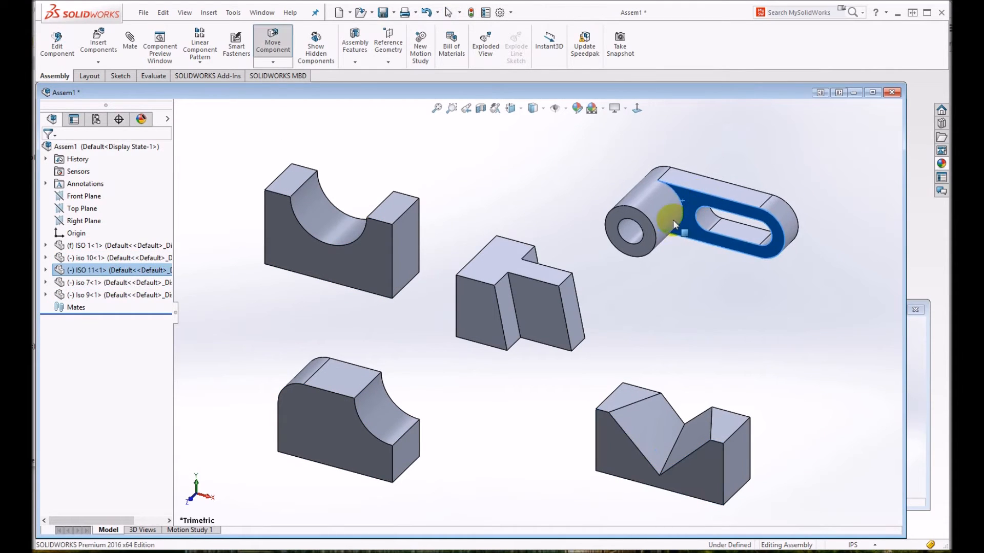
pyautogui.moveTo(528, 316)
pyautogui.mouseDown()
pyautogui.moveTo(582, 323)
pyautogui.moveTo(578, 301)
pyautogui.moveTo(535, 319)
pyautogui.mouseUp()
pyautogui.click(628, 325)
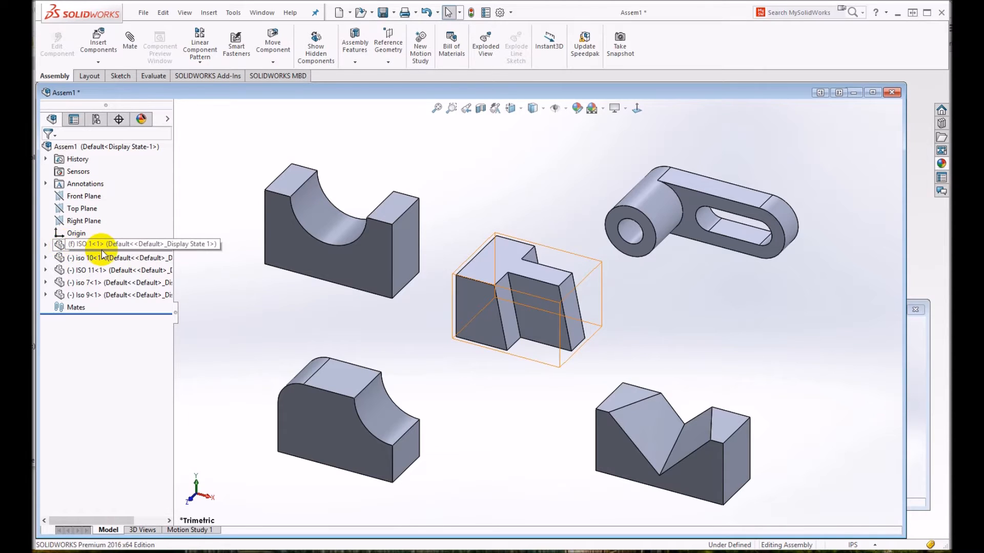
# - Change the fixed component ISO 1 to Float
pyautogui.click(75, 246)
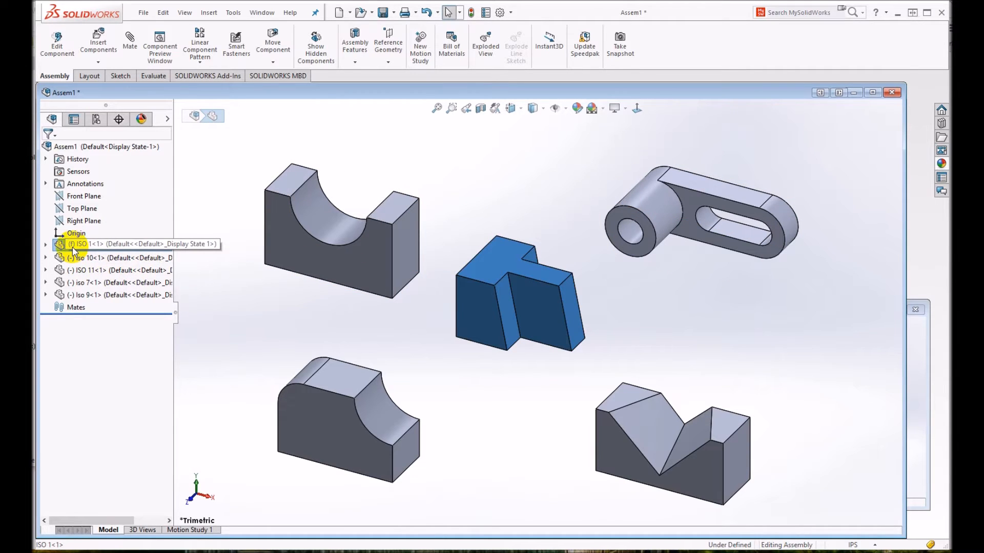
pyautogui.rightClick(525, 310)
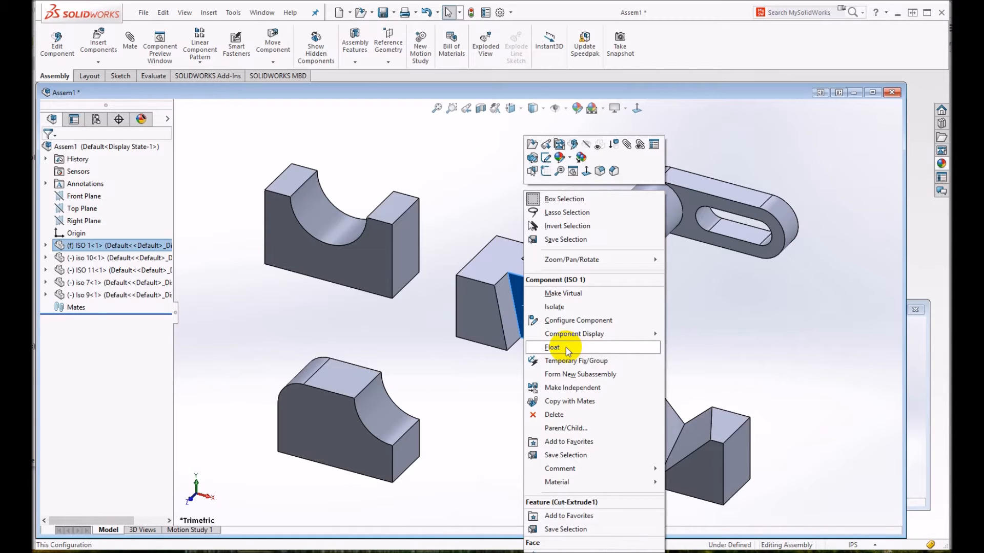
pyautogui.click(566, 347)
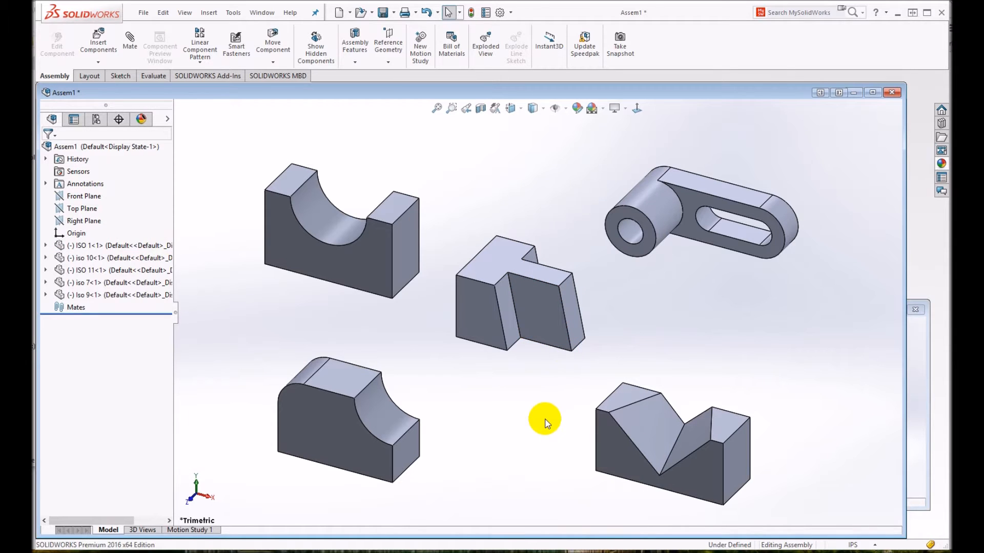
# - Add a coincident mate between the bottom face of iso 10 and the assembly's Top Plane
pyautogui.moveTo(558, 430); pyautogui.dragTo(544, 329, button='middle')
pyautogui.moveTo(481, 317); pyautogui.dragTo(501, 358, button='middle')
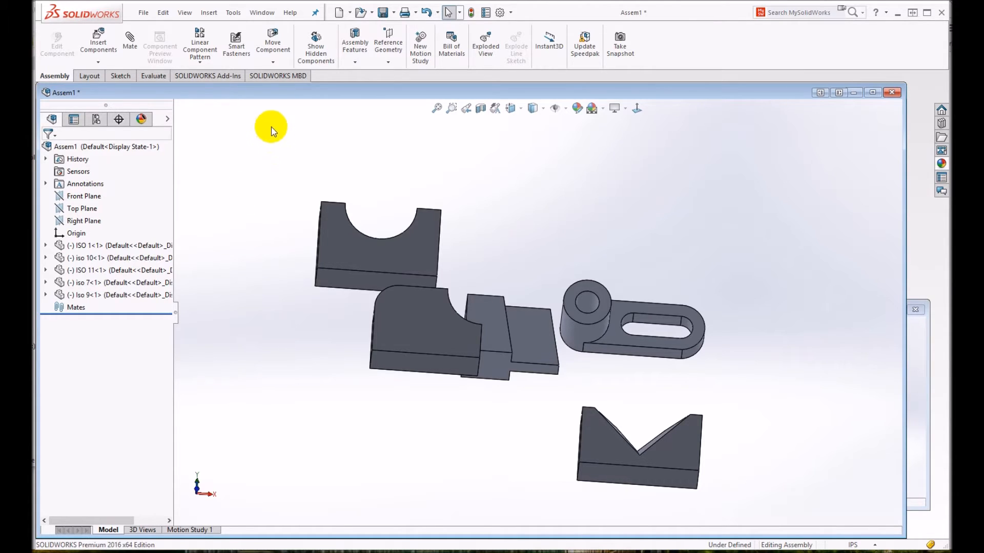
pyautogui.click(128, 46)
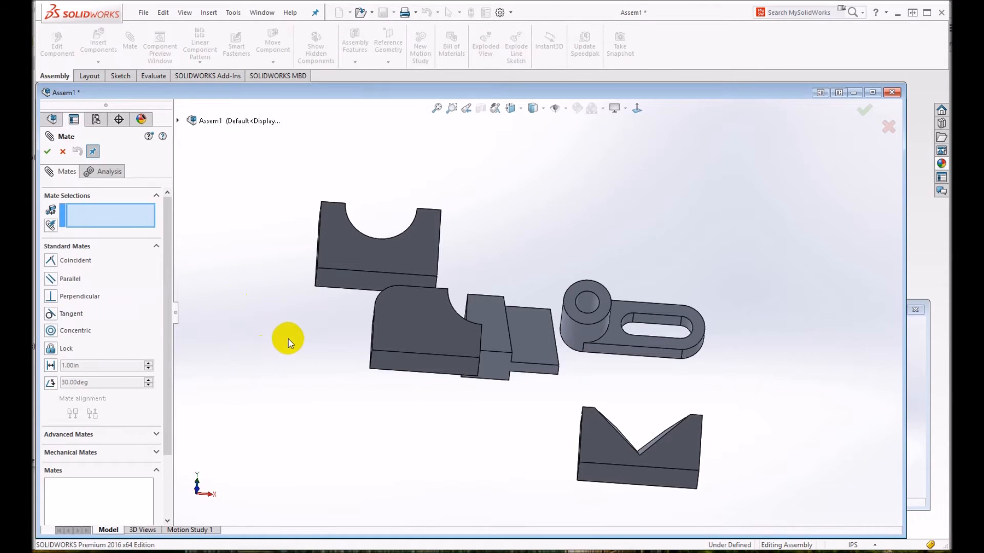
pyautogui.click(333, 282)
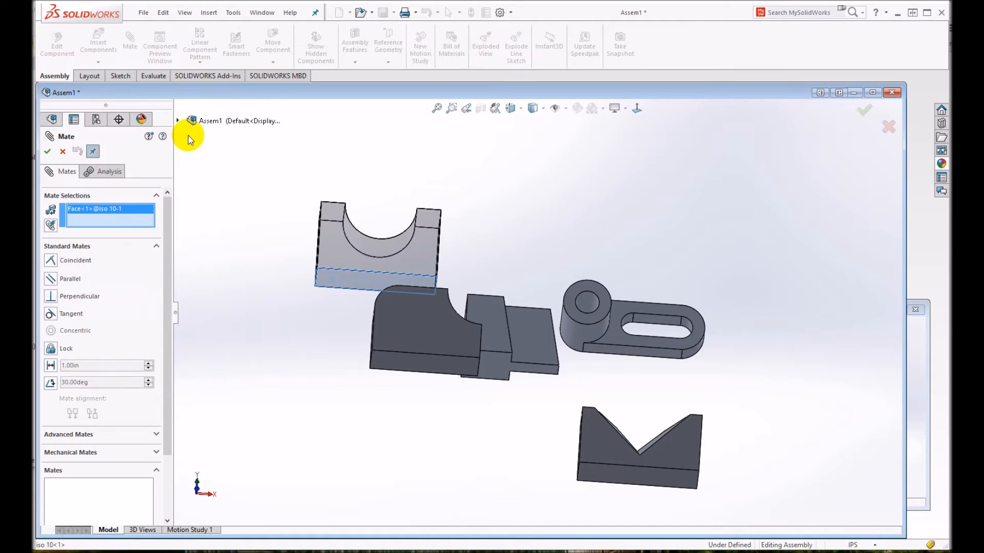
pyautogui.click(178, 122)
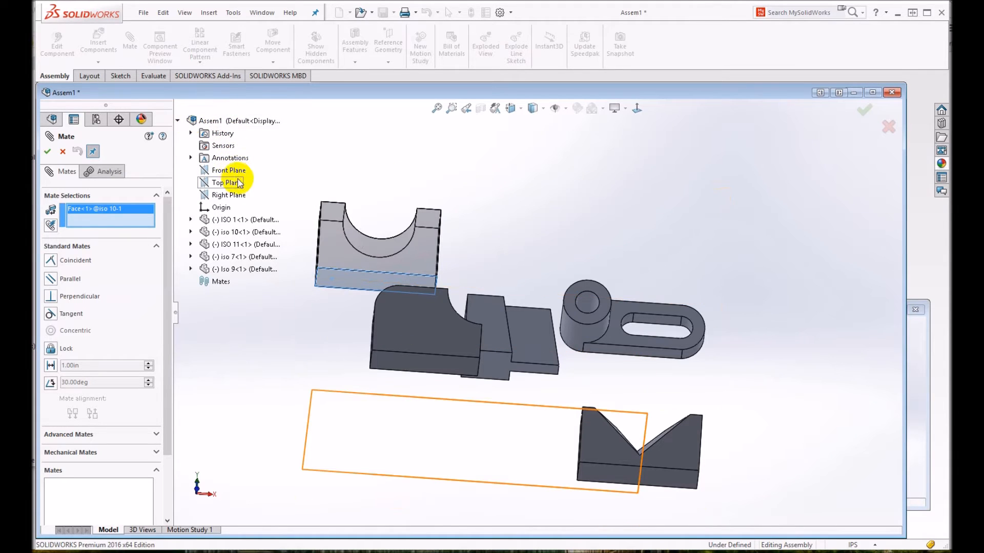
pyautogui.click(234, 184)
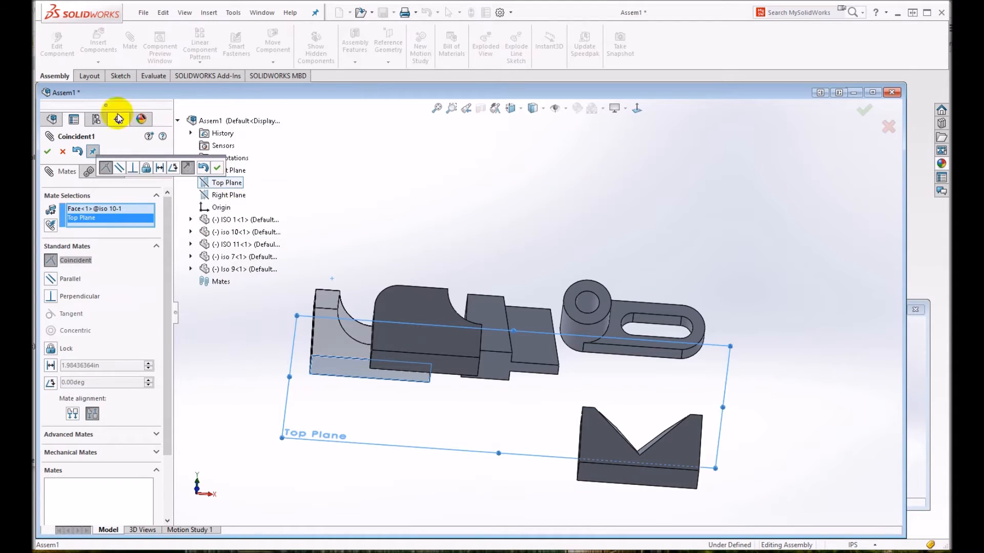
pyautogui.click(47, 151)
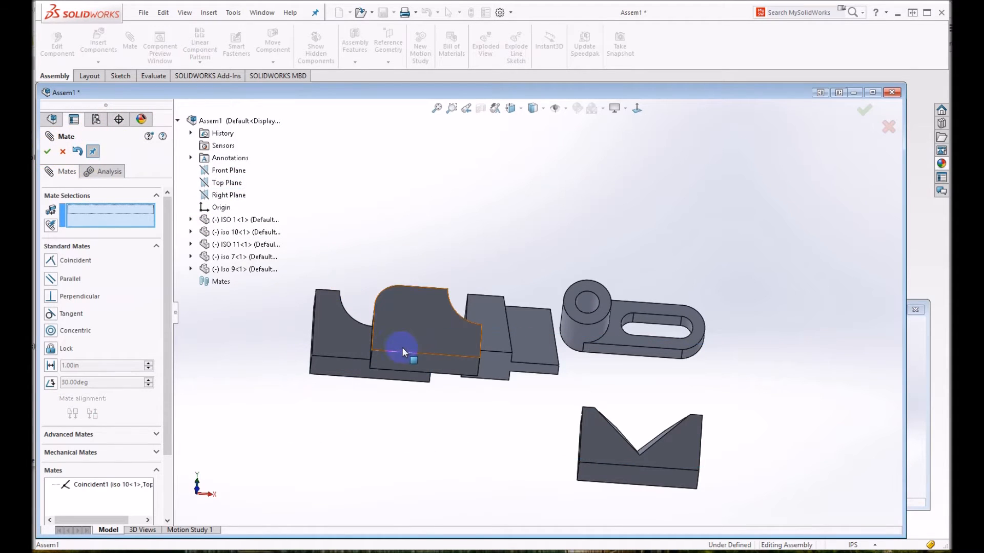
# - Mate the bottom face of Iso 9 coincident with the assembly's Top Plane
pyautogui.click(420, 363)
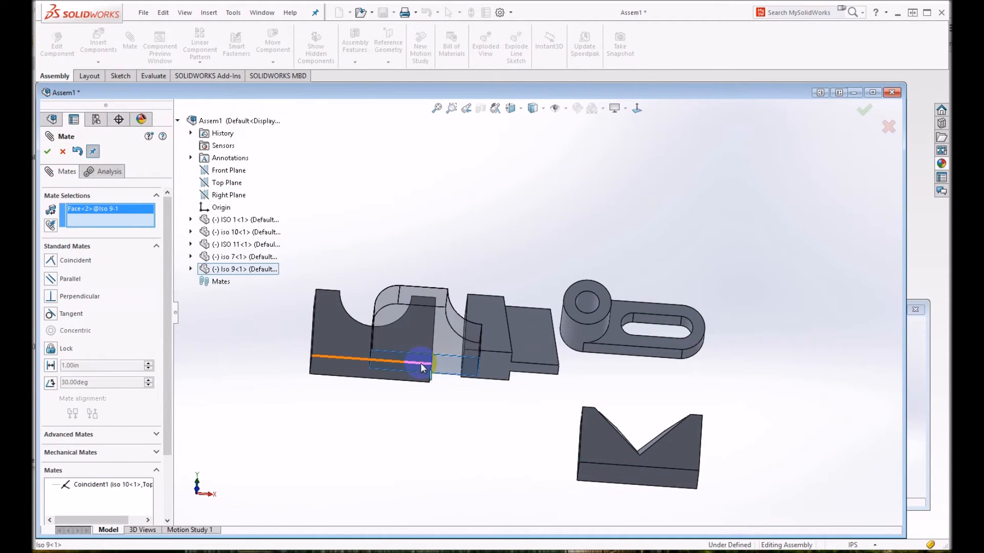
pyautogui.click(210, 183)
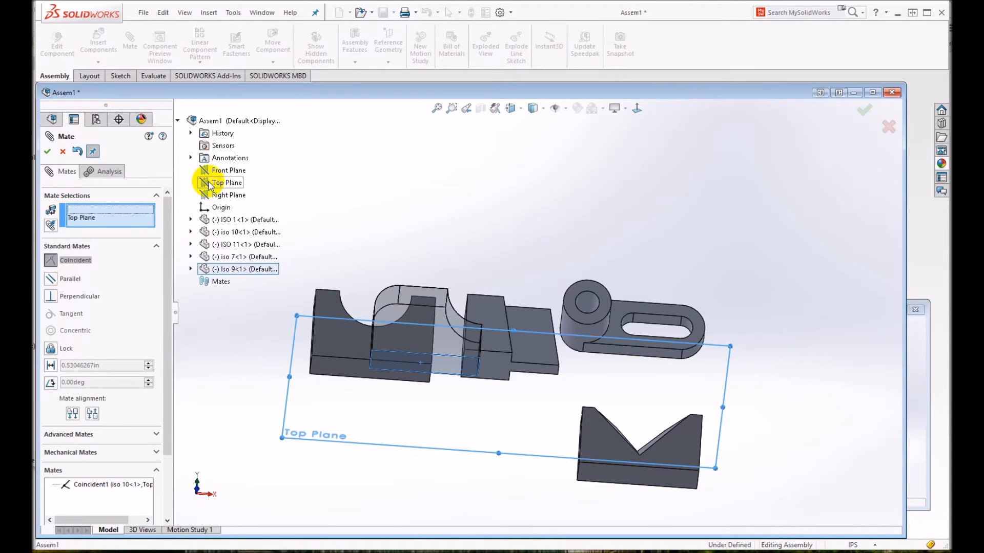
pyautogui.click(48, 151)
# - Mate the bottom face of ISO 1 coincident with the assembly's Top Plane
pyautogui.click(491, 364)
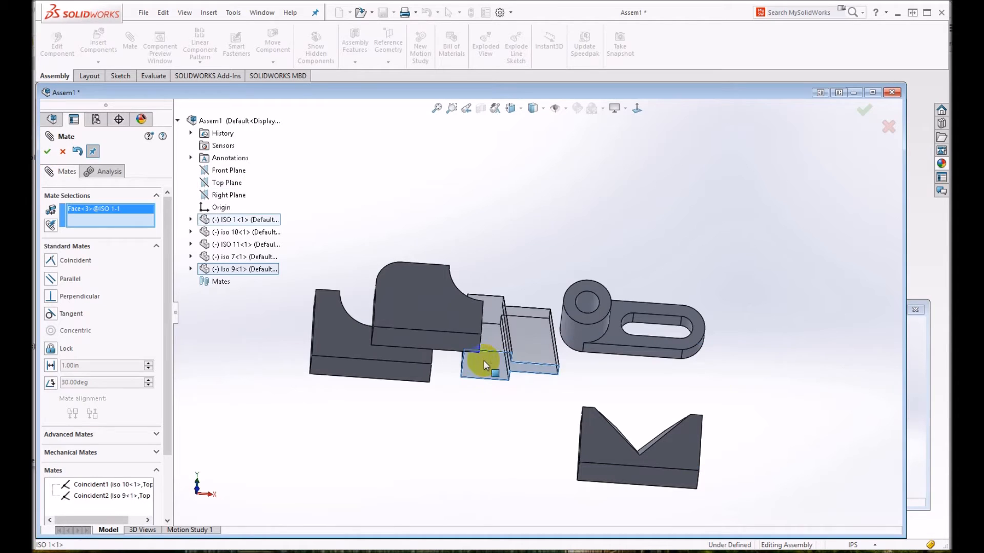
pyautogui.click(48, 152)
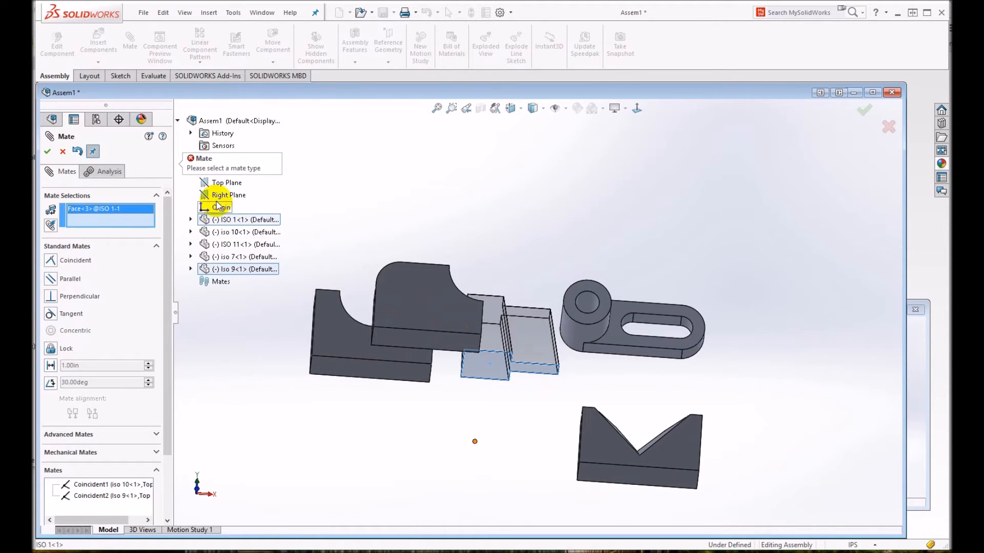
pyautogui.click(221, 183)
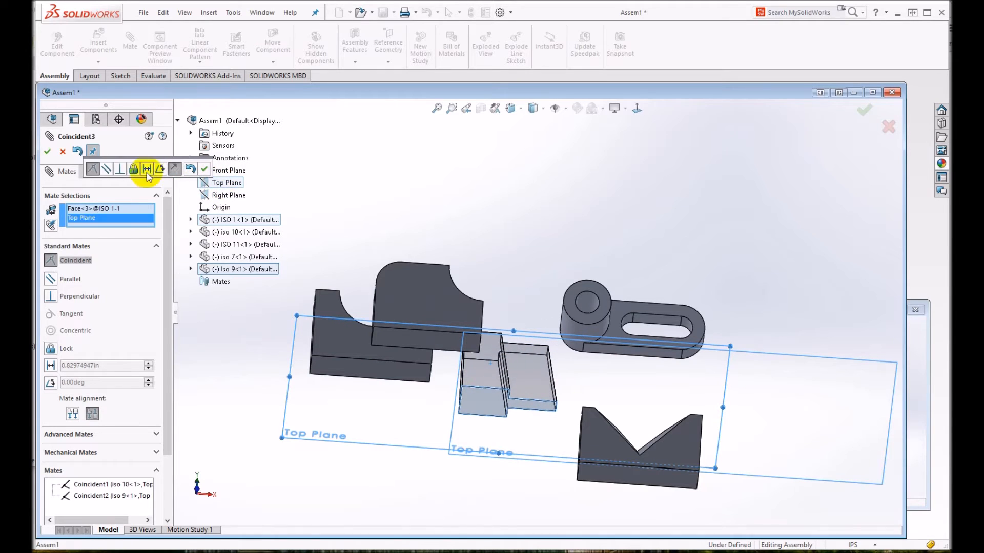
pyautogui.click(47, 150)
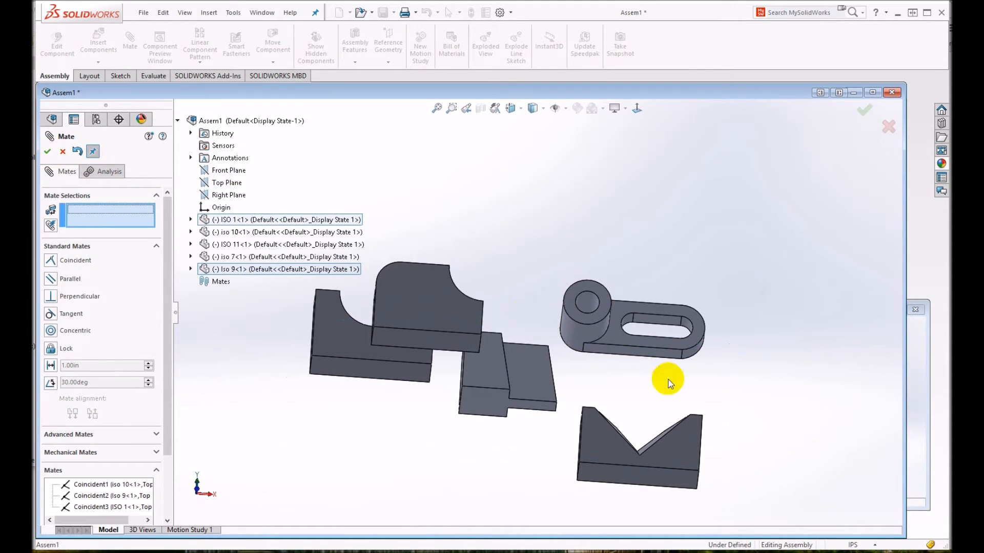
# - Select the flat base face of ISO 11 for a mate and disable the "Make first selection transparent" option
pyautogui.moveTo(650, 374); pyautogui.dragTo(487, 374, button='middle')
pyautogui.click(519, 284)
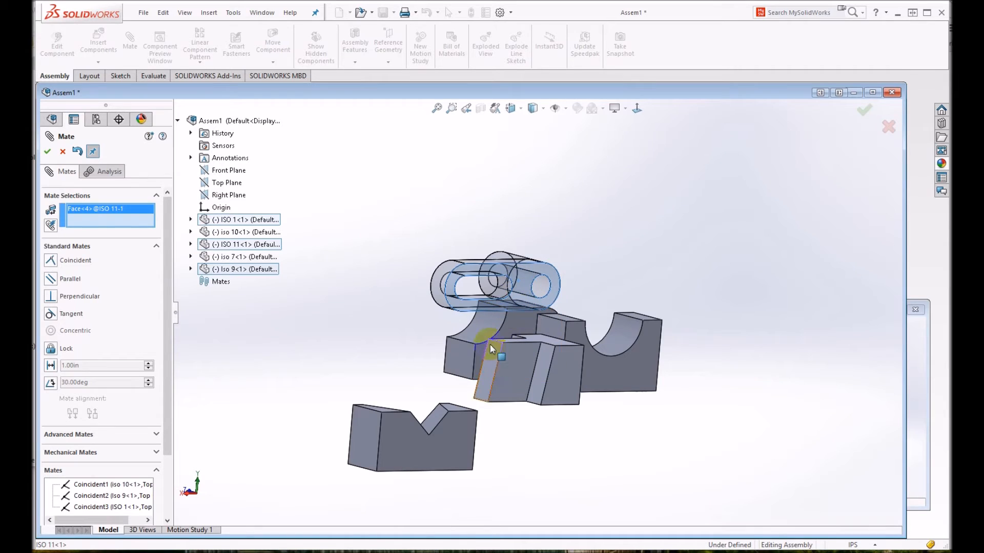
pyautogui.moveTo(169, 306); pyautogui.dragTo(185, 367)
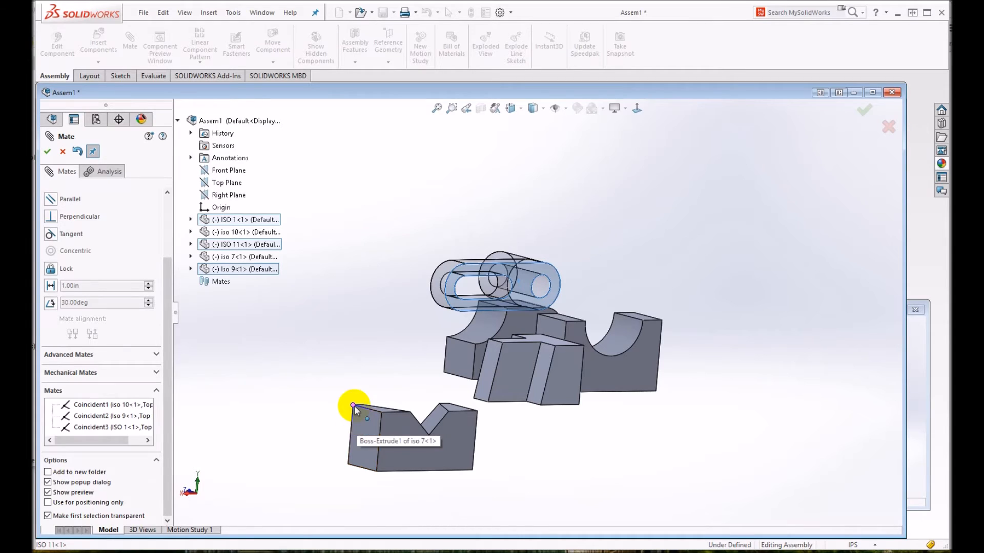
pyautogui.click(48, 517)
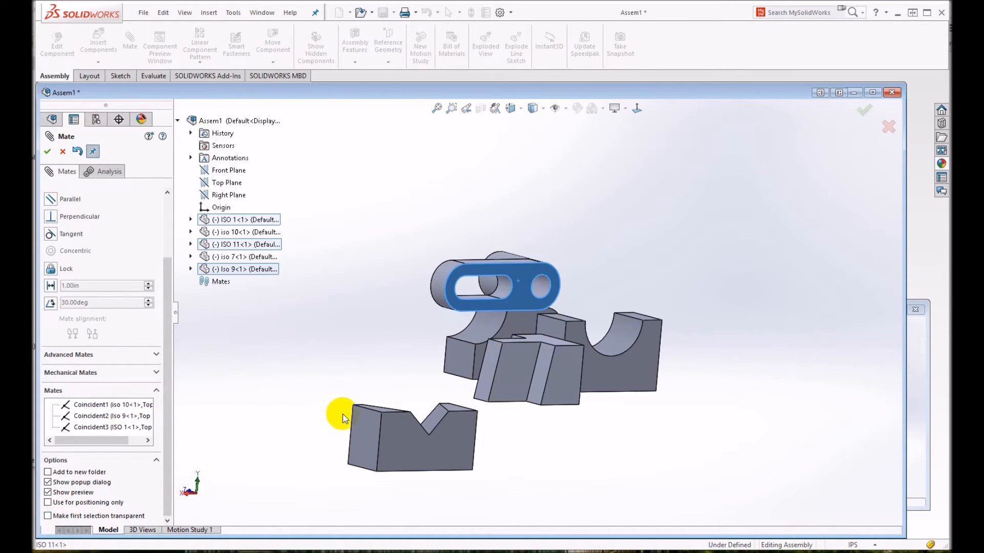
# - Mate the flat base face of ISO 11 coincident with the assembly's Top Plane, anti-aligned so its cylinder points upward
pyautogui.moveTo(397, 379); pyautogui.dragTo(424, 395, button='middle')
pyautogui.click(156, 355)
pyautogui.scroll(3, 164, 349)
pyautogui.click(85, 213)
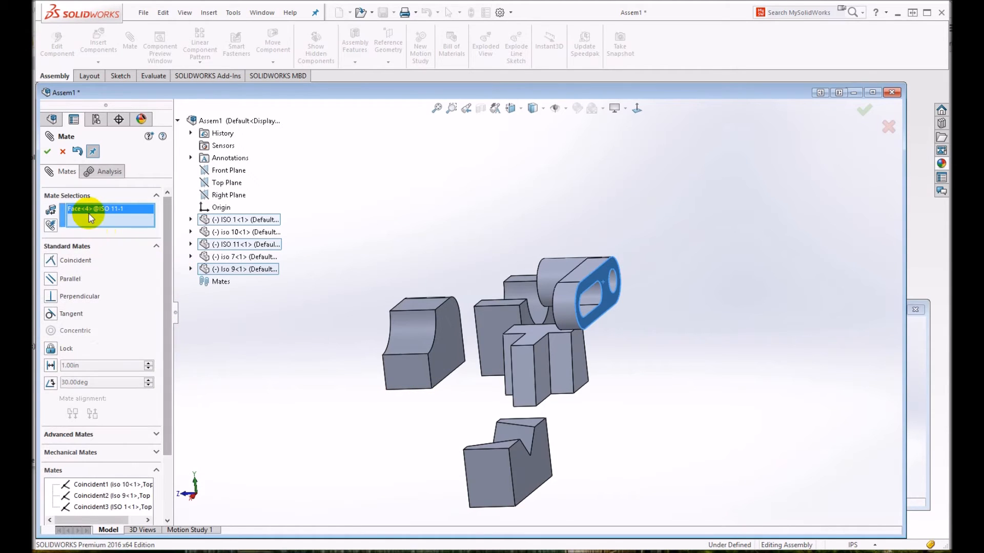
pyautogui.click(216, 188)
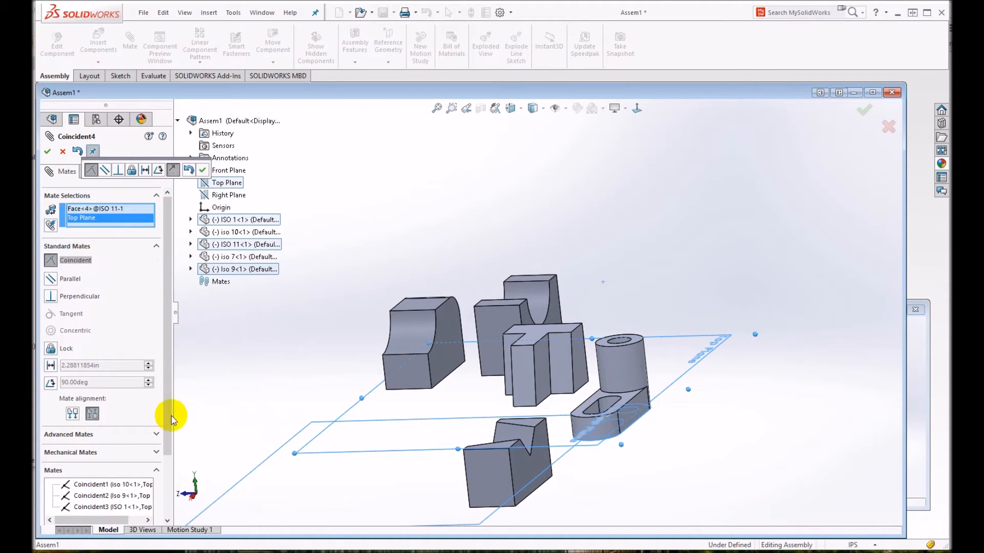
pyautogui.click(72, 414)
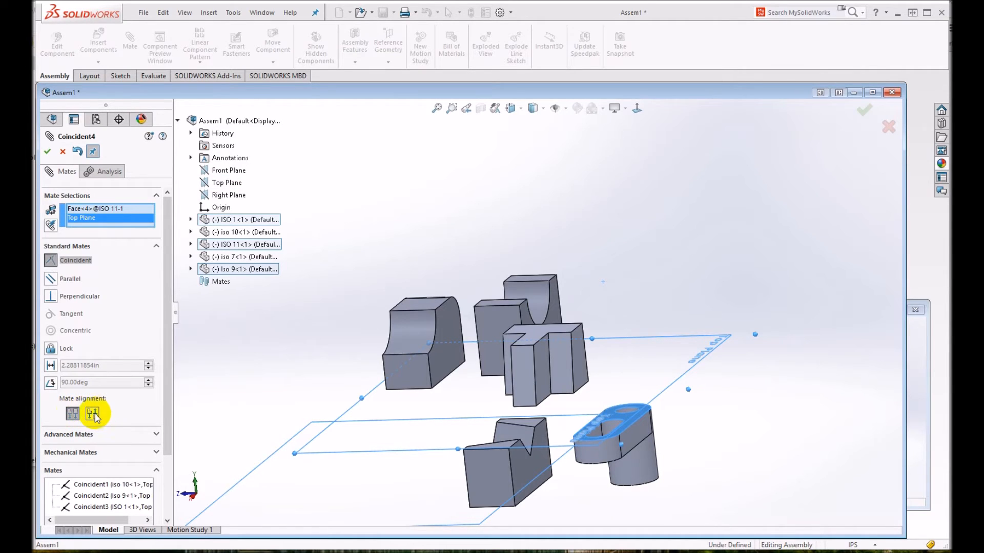
pyautogui.click(93, 414)
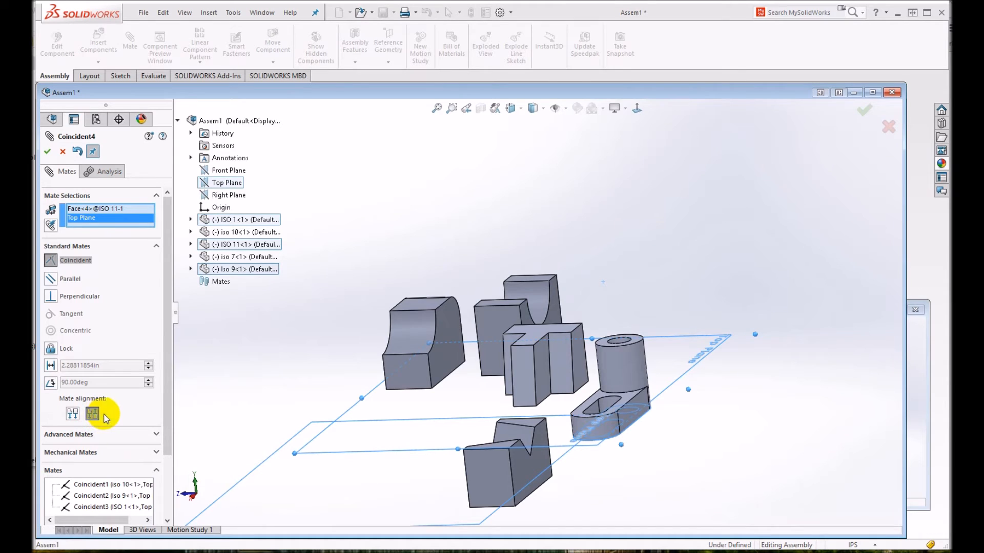
pyautogui.moveTo(505, 436); pyautogui.dragTo(566, 333, button='middle')
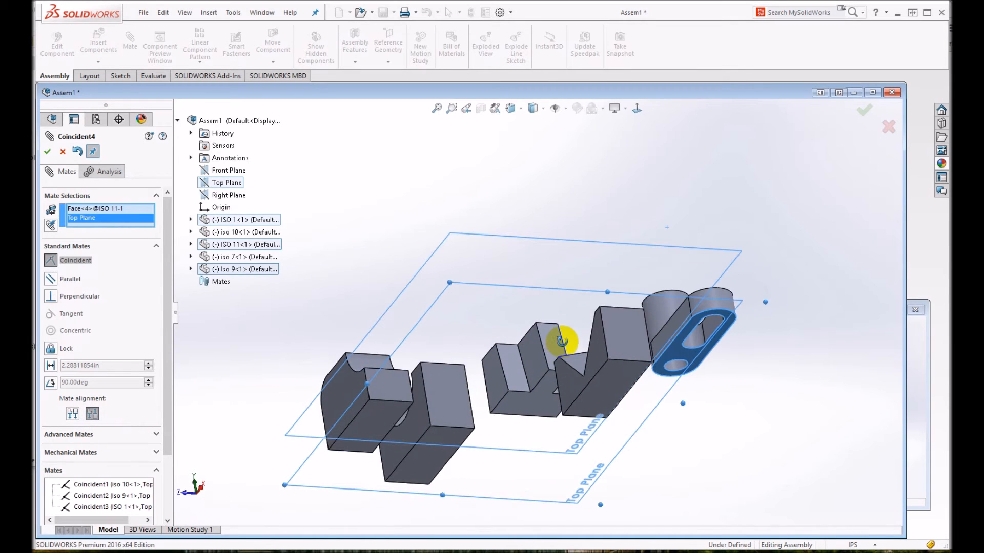
pyautogui.click(49, 152)
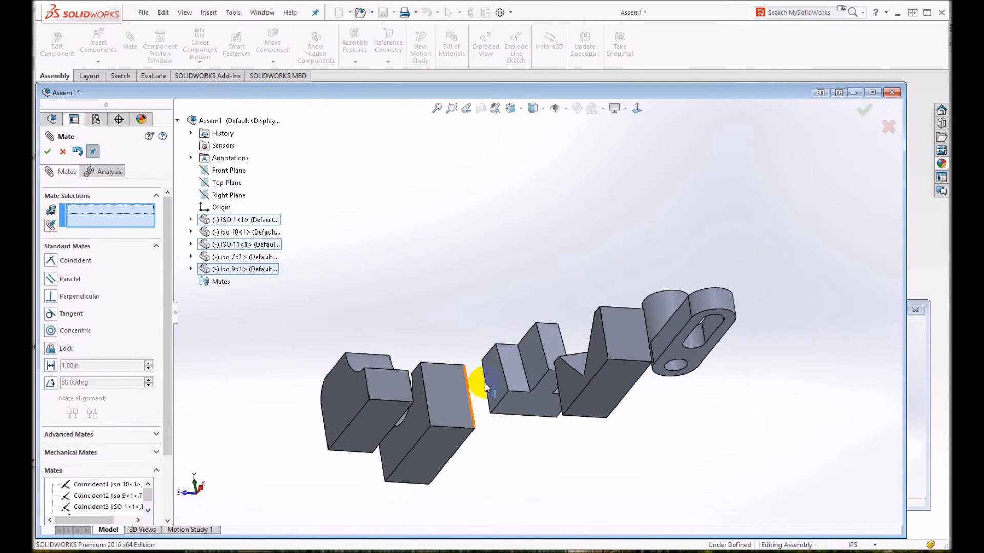
# - Mate the bottom face of iso 7 coincident with the assembly's Top Plane and finish mating
pyautogui.click(616, 373)
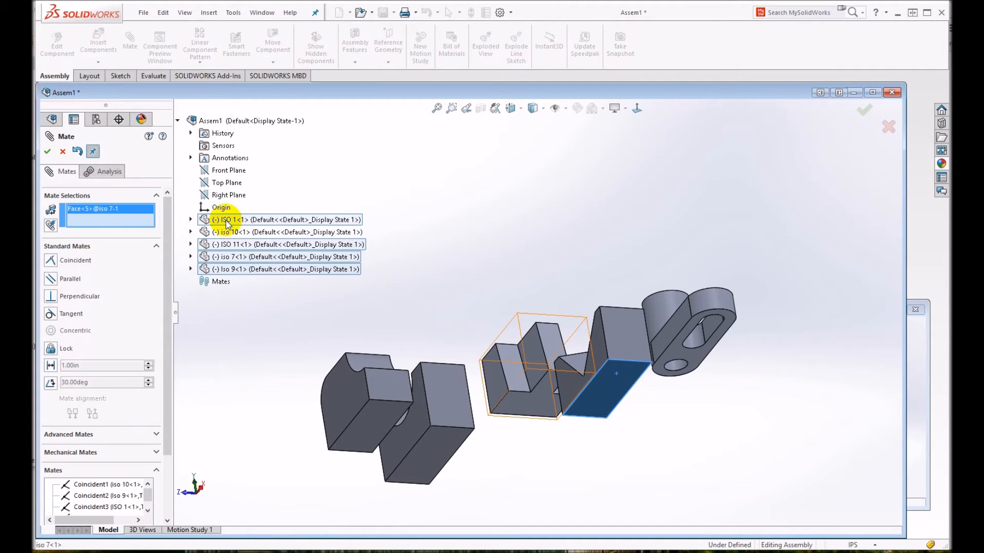
pyautogui.click(217, 184)
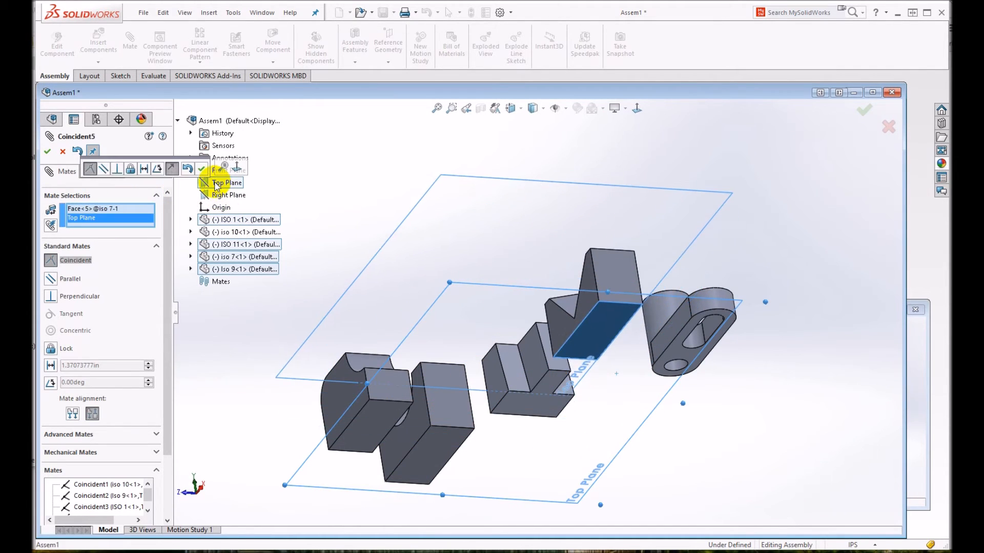
pyautogui.click(47, 151)
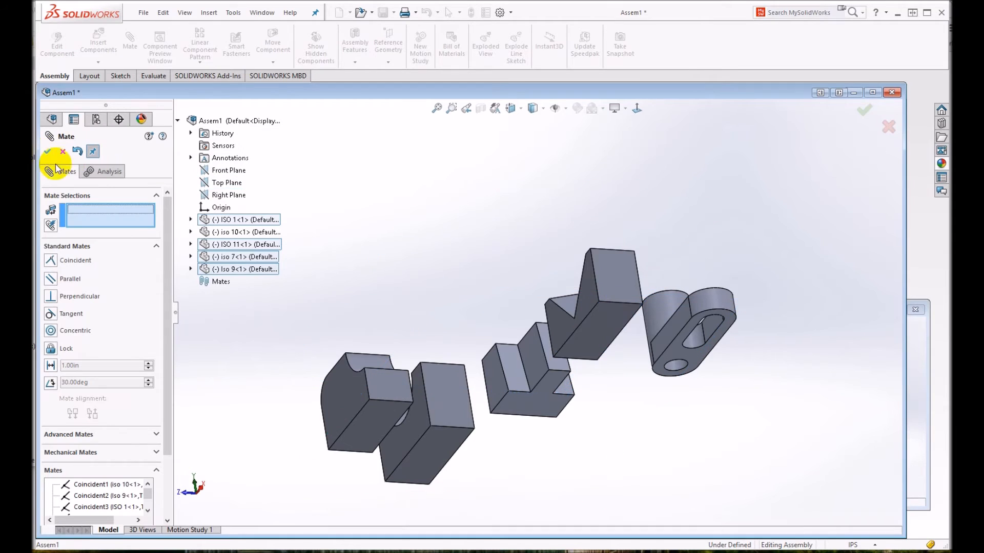
pyautogui.click(47, 150)
# - Spread the parts out: rounded block behind the semicircular-cutout block, T-shaped part slightly back, iso 7 and ISO 11 forward
pyautogui.moveTo(503, 237); pyautogui.dragTo(551, 402, button='middle')
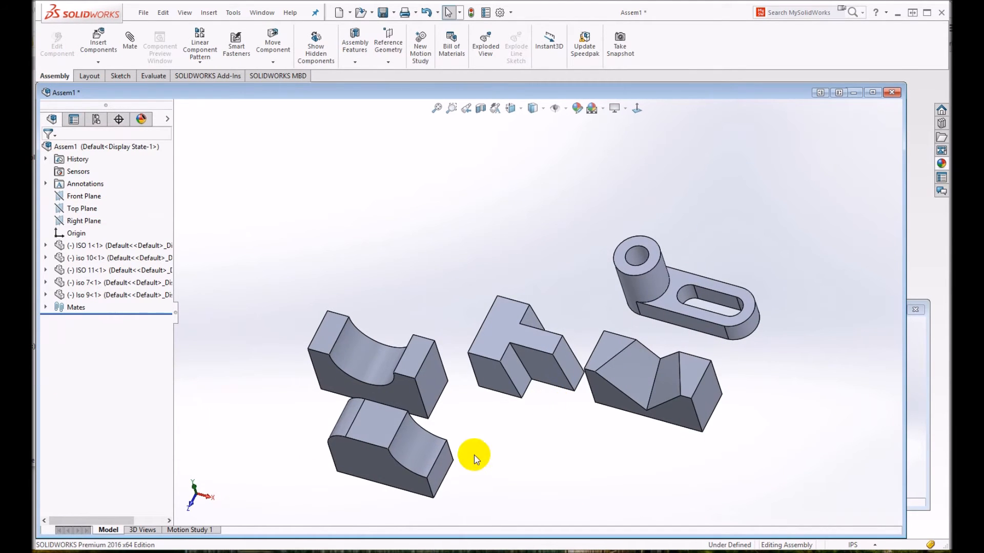
pyautogui.moveTo(418, 451); pyautogui.dragTo(458, 210)
pyautogui.moveTo(522, 334); pyautogui.dragTo(528, 320)
pyautogui.moveTo(644, 374); pyautogui.dragTo(630, 427)
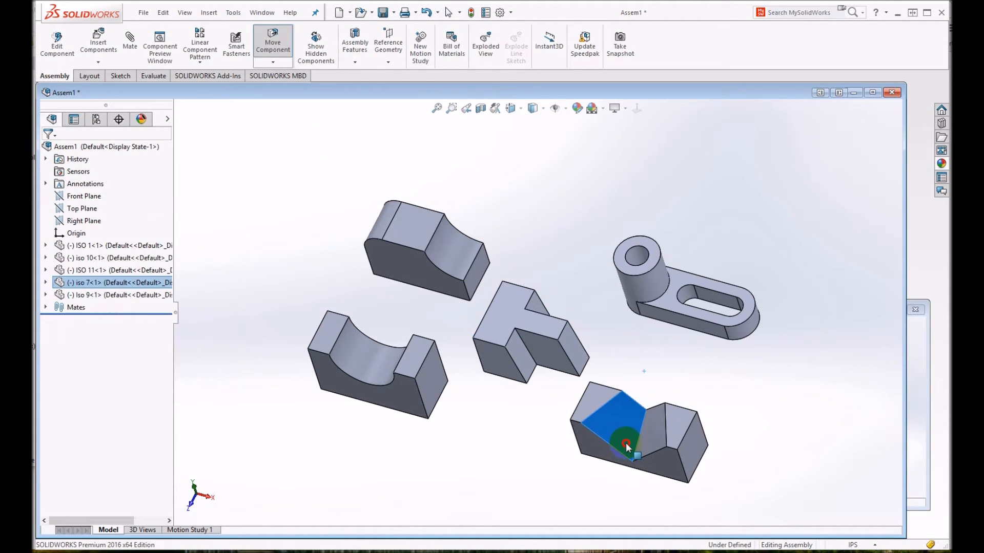
pyautogui.moveTo(667, 316); pyautogui.dragTo(662, 335)
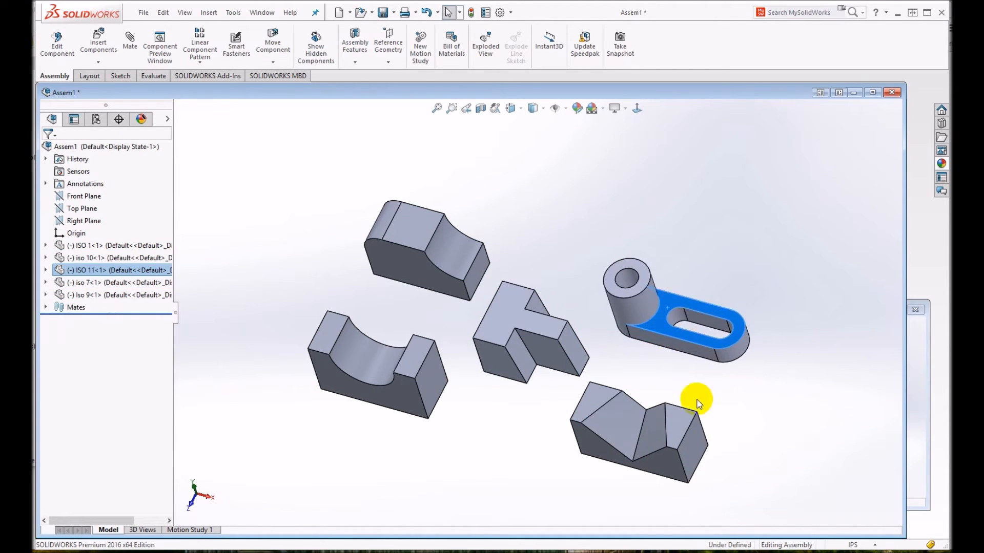
# - Switch to the isometric view and move the rounded block and iso 7 away from the T-shaped part to clear the overlaps
pyautogui.moveTo(716, 408)
pyautogui.mouseDown(button='middle')
pyautogui.moveTo(707, 347)
pyautogui.moveTo(727, 391)
pyautogui.moveTo(683, 406)
pyautogui.moveTo(719, 402)
pyautogui.mouseUp(button='middle')
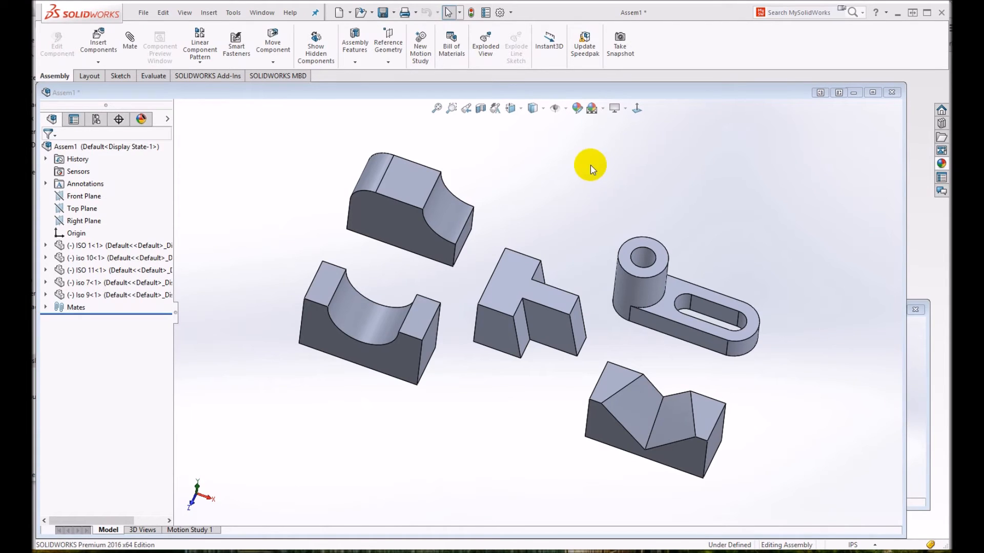
pyautogui.click(519, 110)
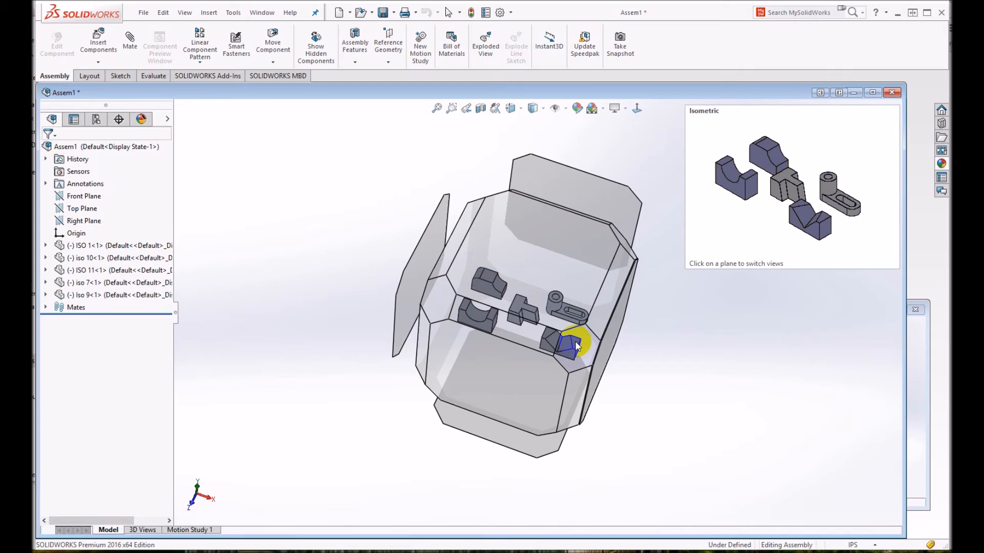
pyautogui.click(575, 340)
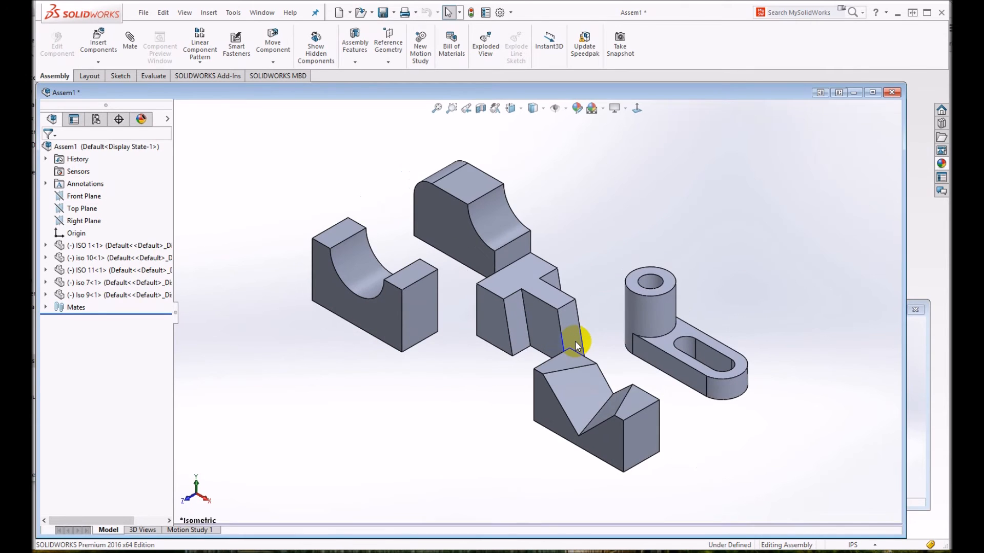
pyautogui.click(500, 217)
pyautogui.moveTo(500, 218); pyautogui.dragTo(485, 195)
pyautogui.moveTo(576, 388); pyautogui.dragTo(610, 413)
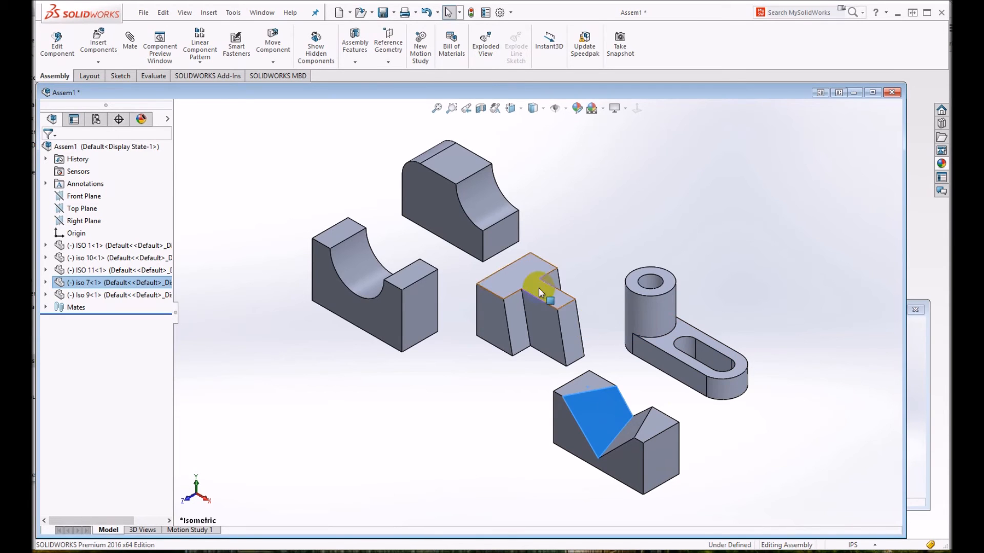
# - Save the assembly as "First 5 Isos.SLDASM" in the ISOs folder, rebuilding the document before saving
pyautogui.click(146, 14)
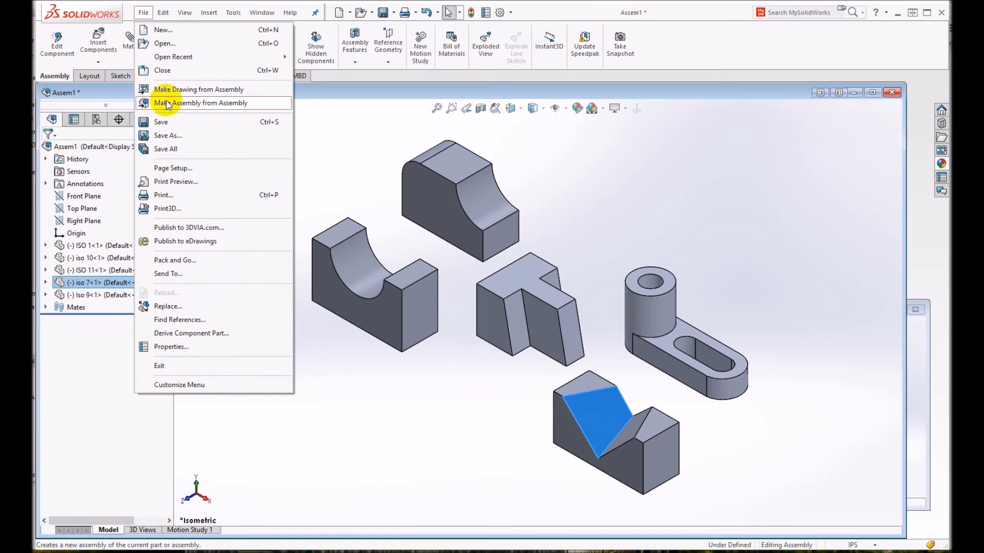
pyautogui.click(170, 122)
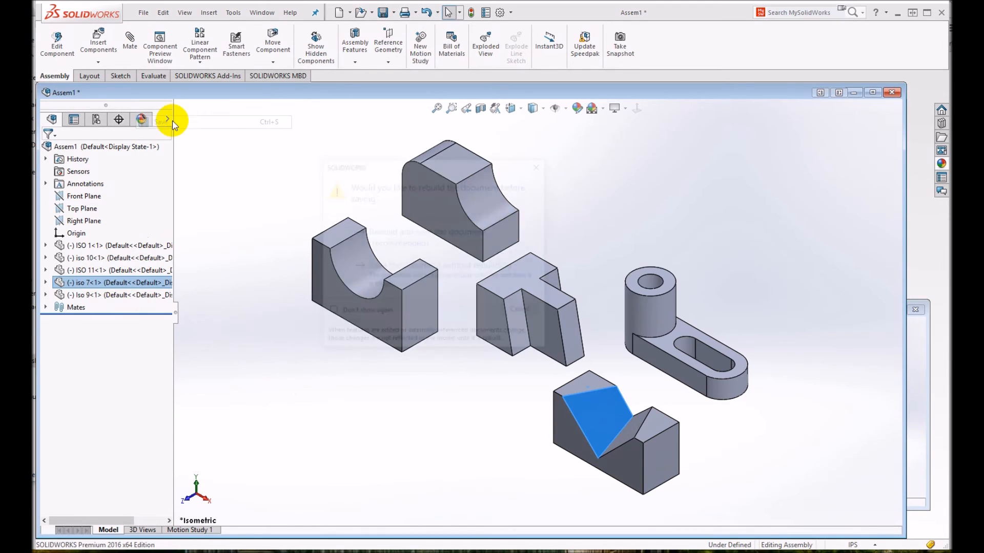
pyautogui.click(385, 235)
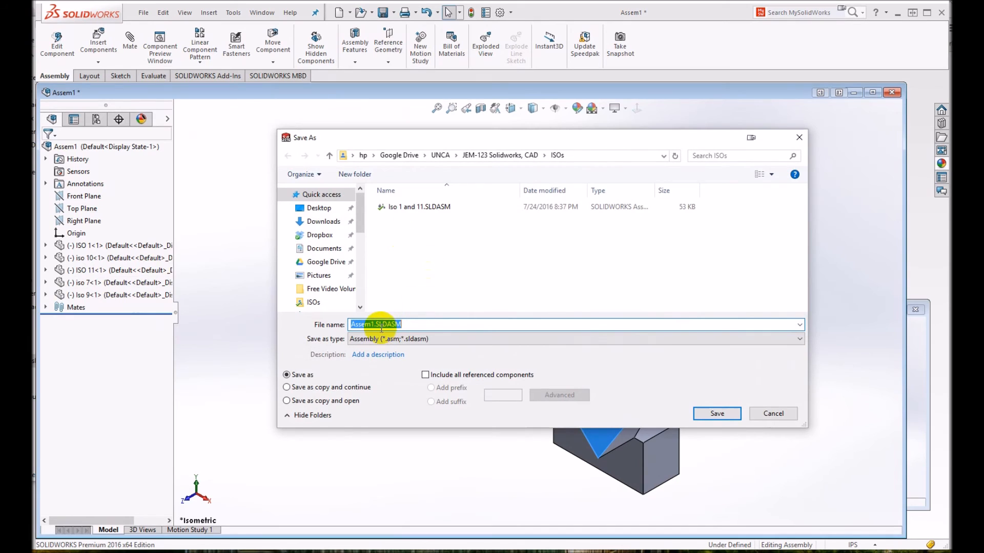
pyautogui.moveTo(374, 325); pyautogui.dragTo(306, 317)
pyautogui.write('First 5')
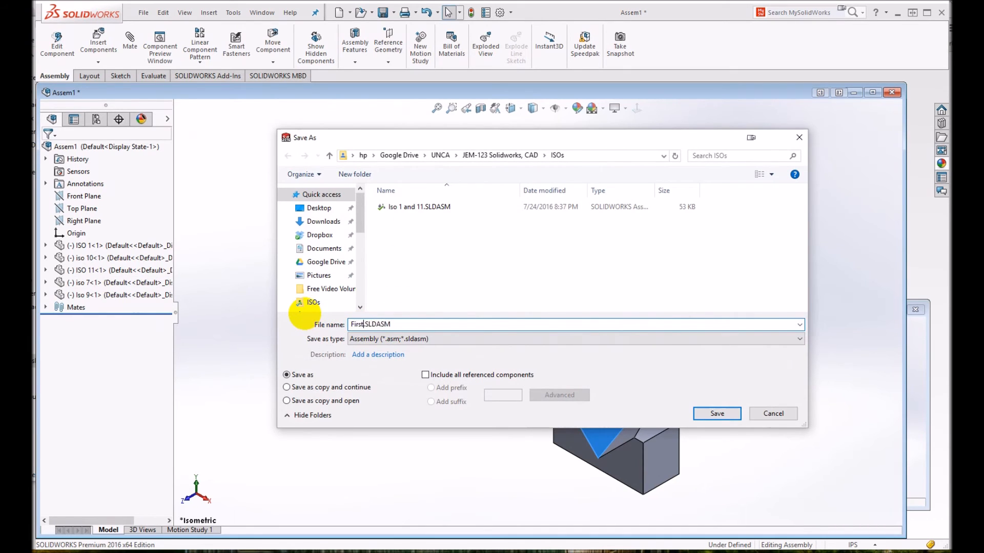
pyautogui.write(' Isos')
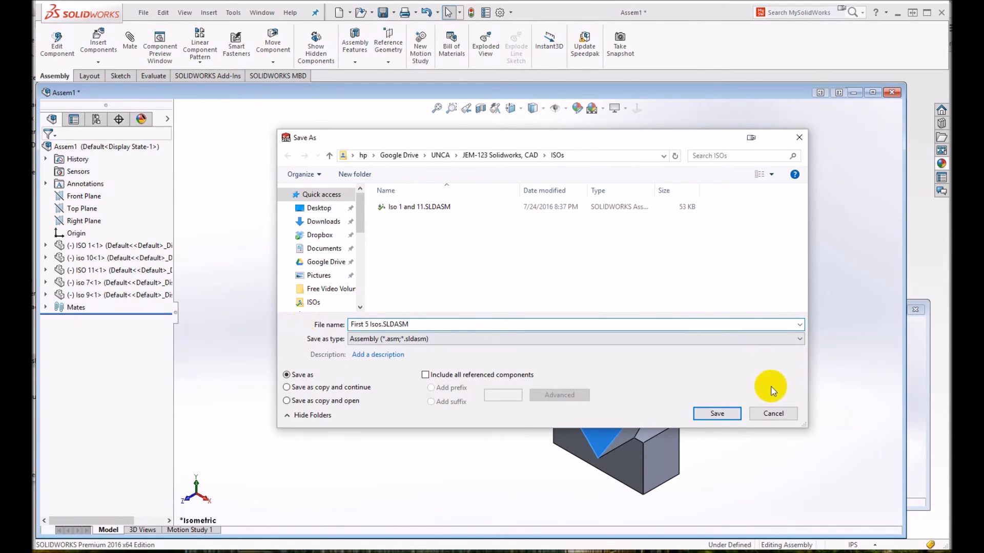
pyautogui.click(724, 414)
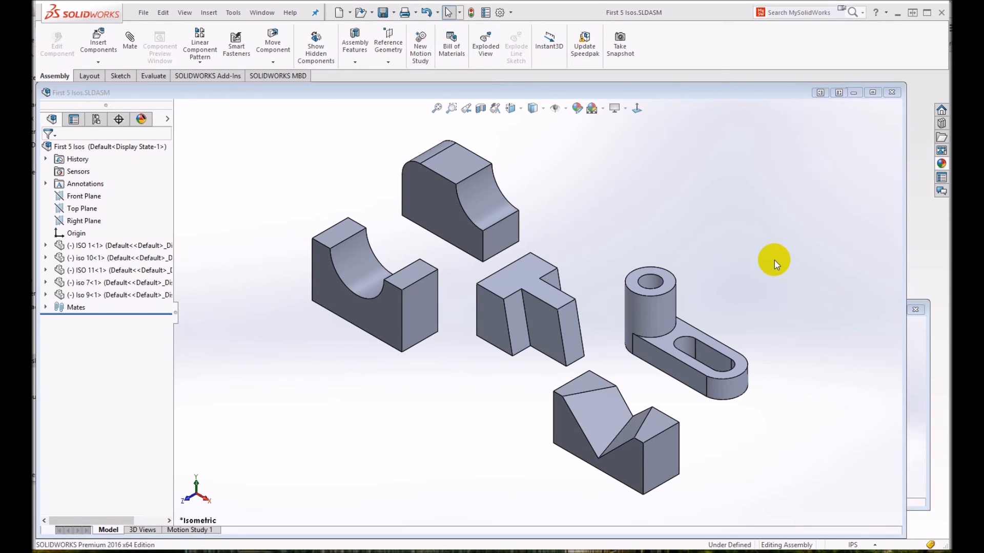
# - Save the assembly as the Adobe PDF "First 5 Isos.PDF" in the ISOs folder, replacing the existing file
pyautogui.click(144, 12)
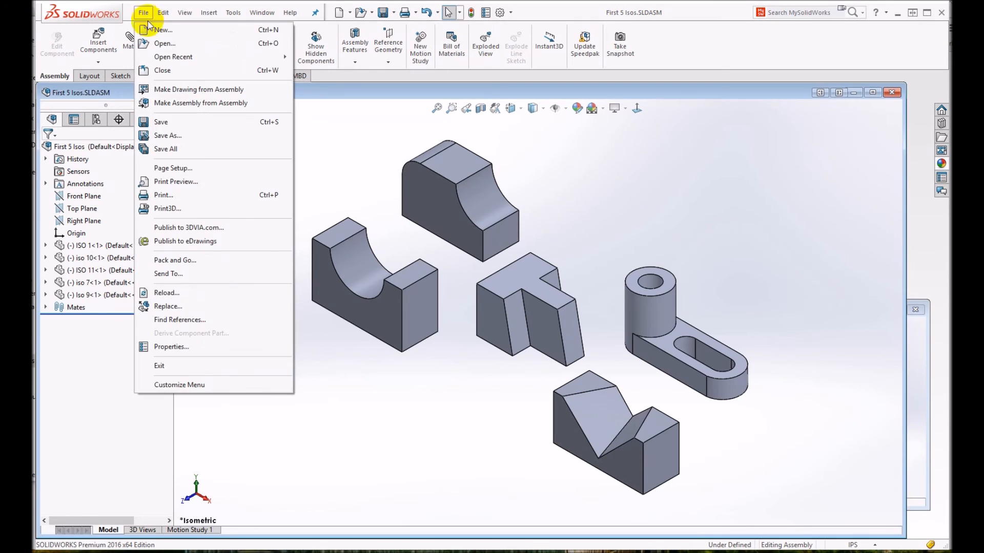
pyautogui.click(169, 136)
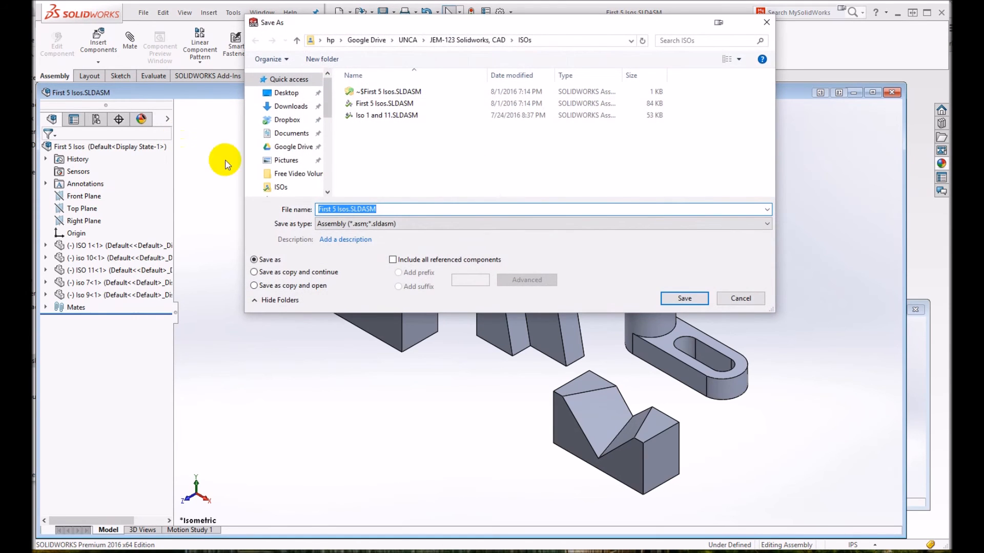
pyautogui.click(382, 225)
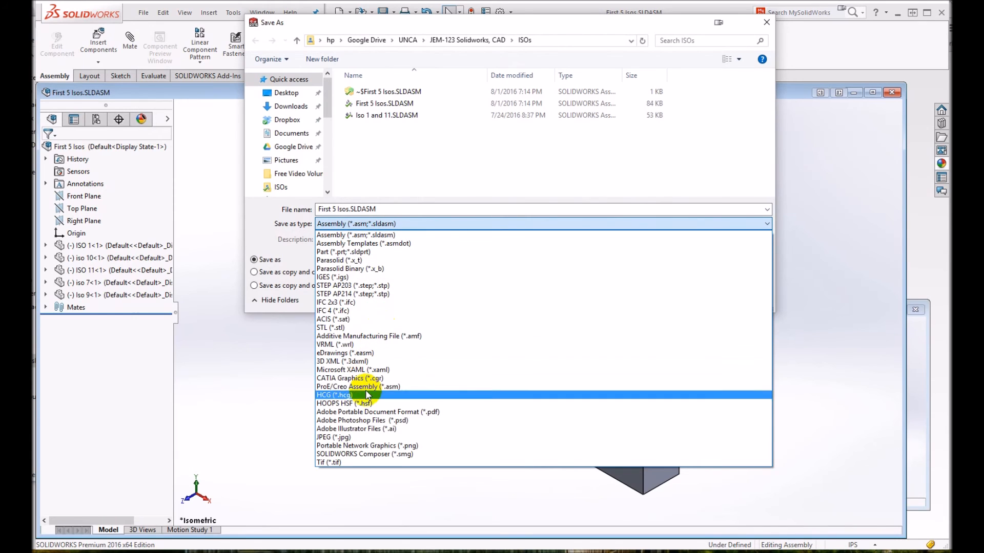
pyautogui.click(398, 413)
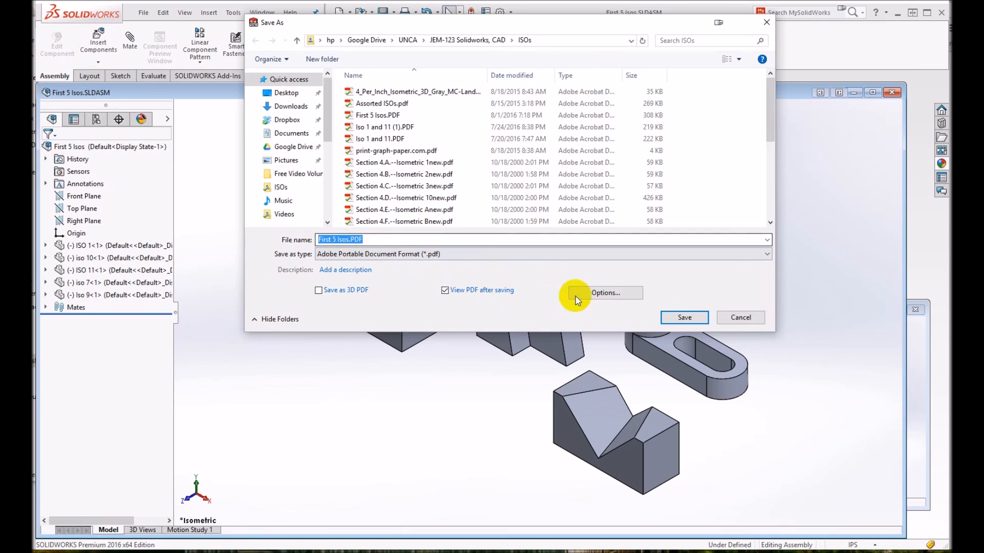
pyautogui.click(683, 318)
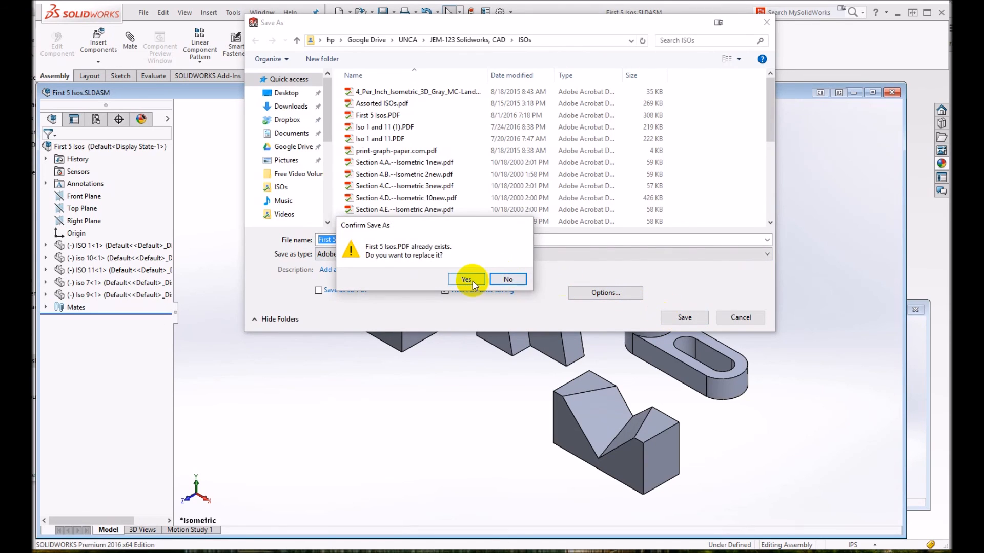
pyautogui.click(467, 279)
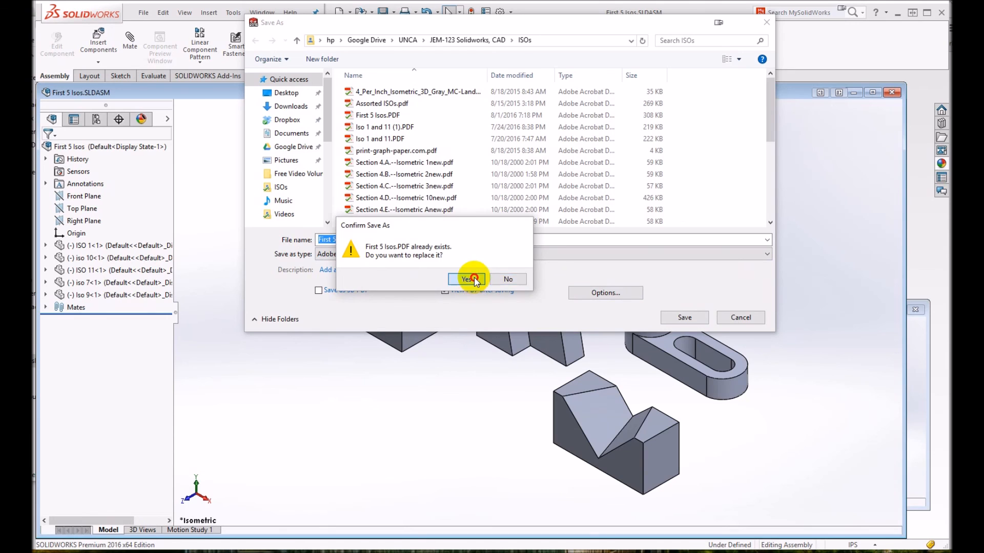